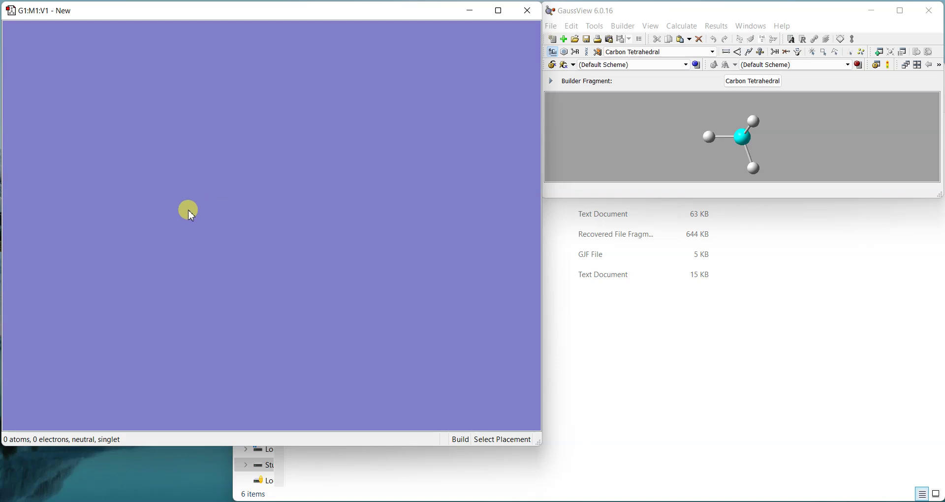
Place a tetrahedral carbon fragment in the empty molecule and replace one of its hydrogens with a terminal chlorine
click(187, 203)
drag(219, 198, 252, 207)
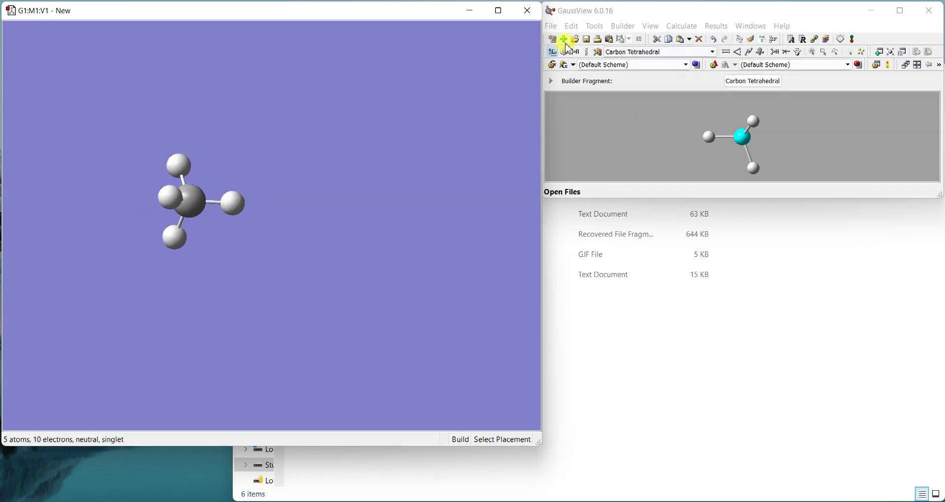
click(552, 52)
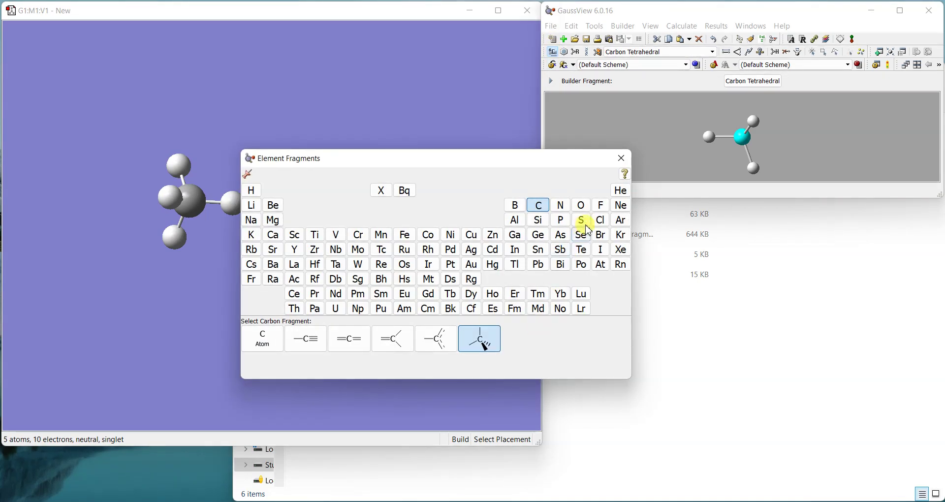
click(601, 219)
click(308, 341)
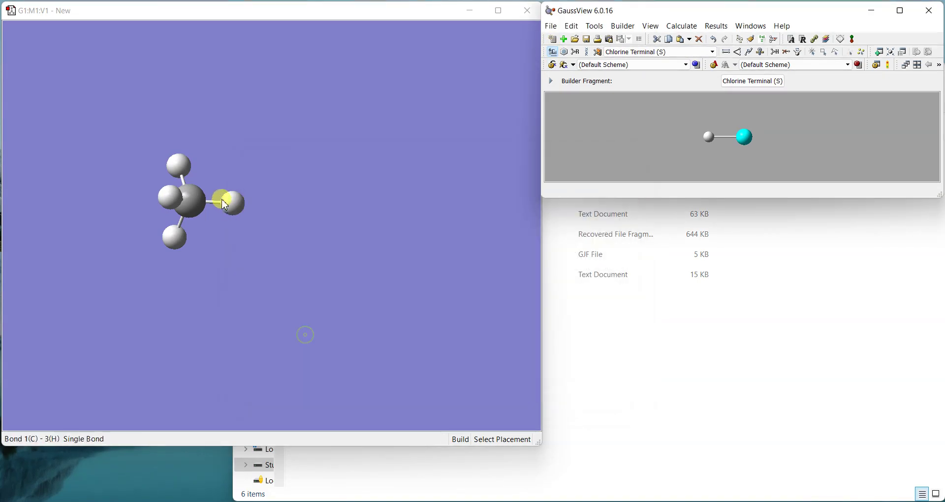
click(228, 201)
drag(280, 262, 196, 202)
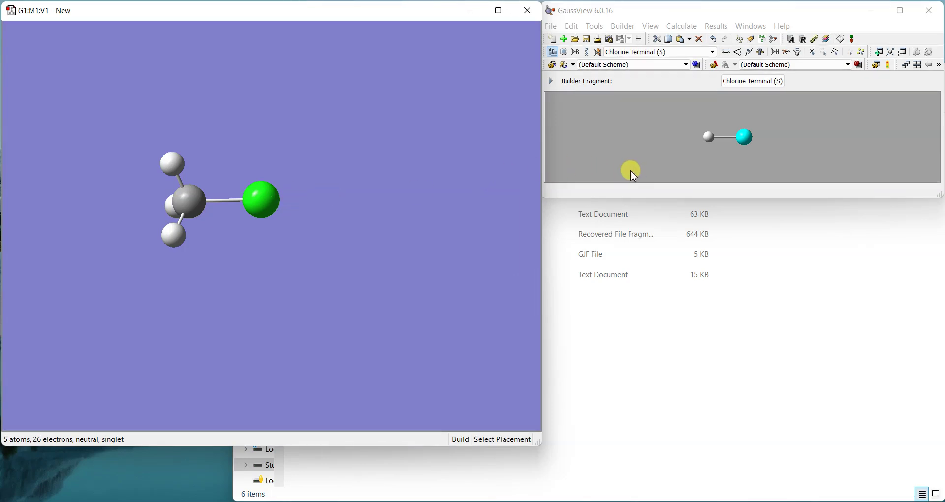
key(XF86MonBrightnessDown)
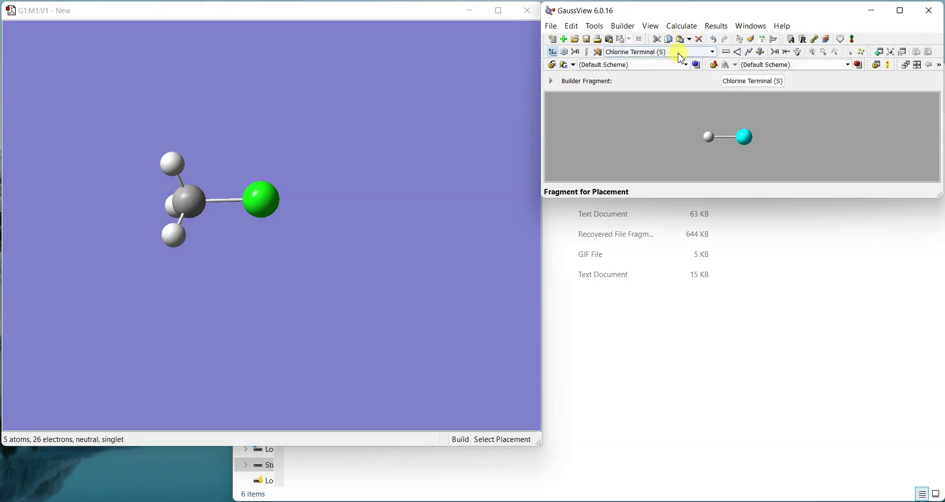
Shorten the carbon–chlorine single bond to about 1.307 Å, keeping the carbon fixed and translating the chlorine group
click(726, 52)
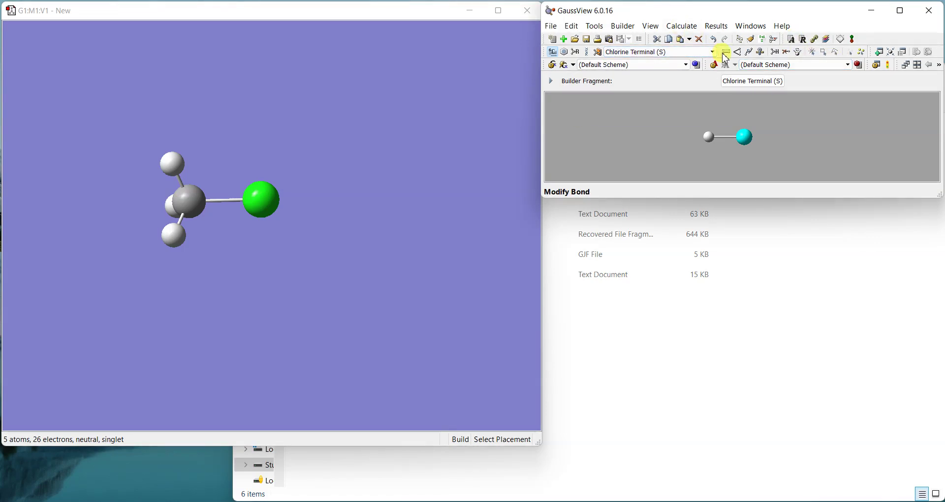
click(190, 200)
click(273, 204)
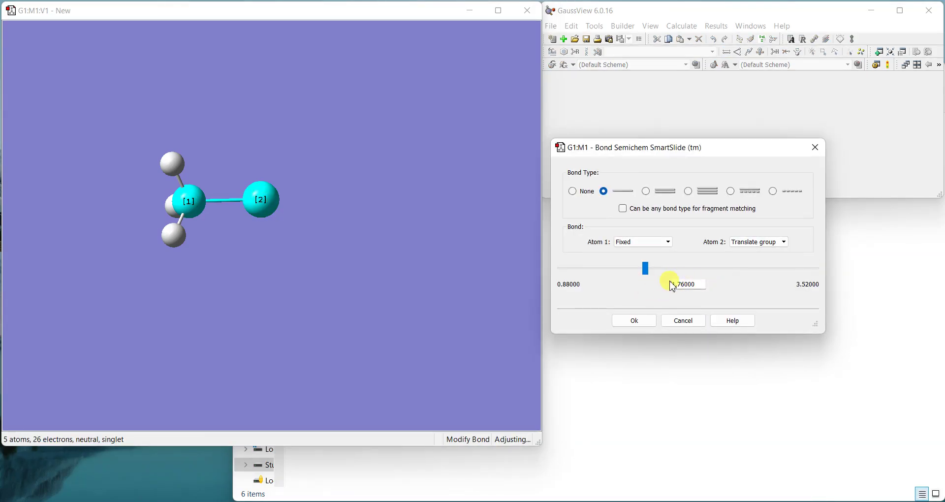
drag(648, 276, 610, 269)
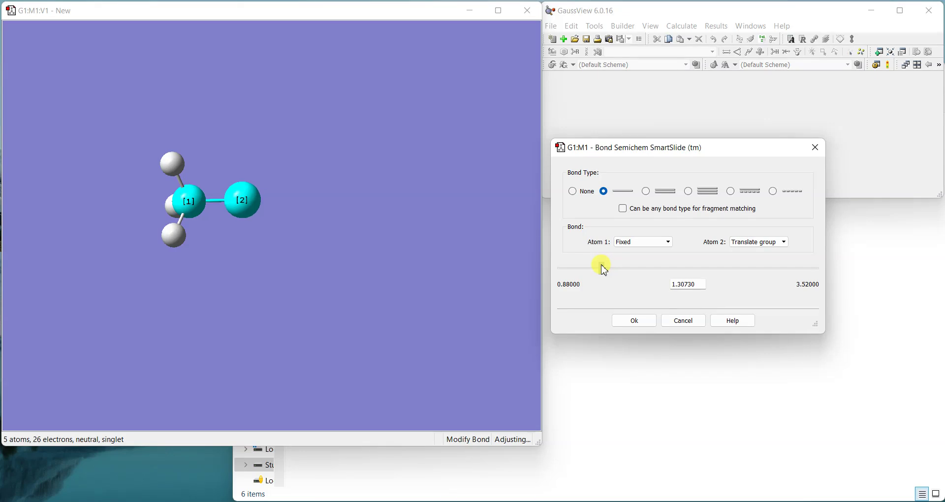
click(630, 320)
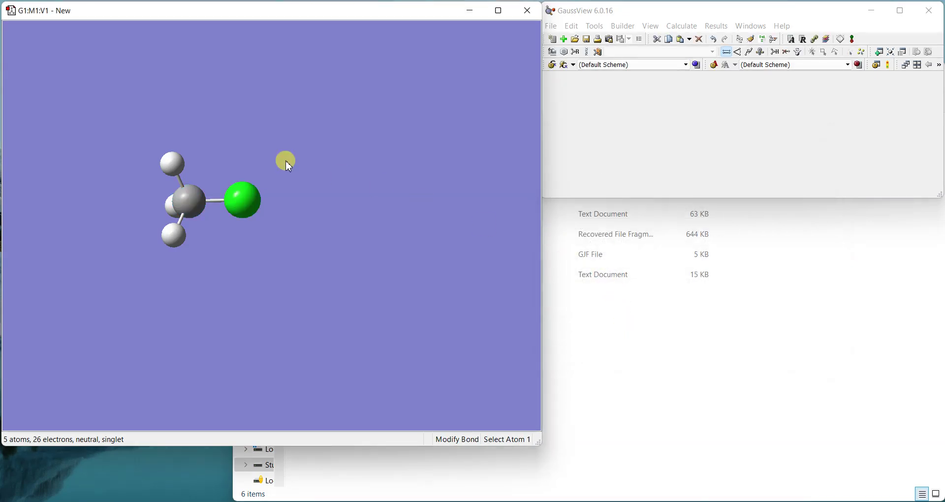
Add a new entry of type Bond in the Redundant Coordinate Editor
click(805, 43)
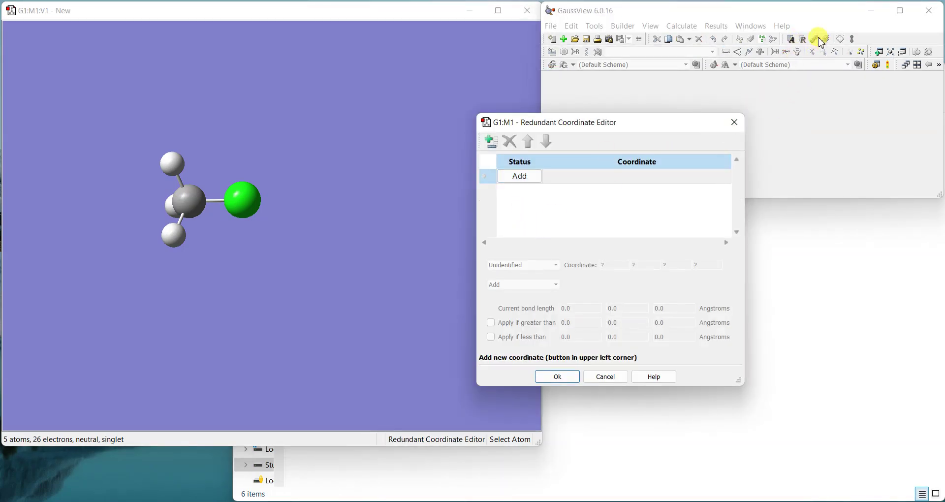
click(531, 179)
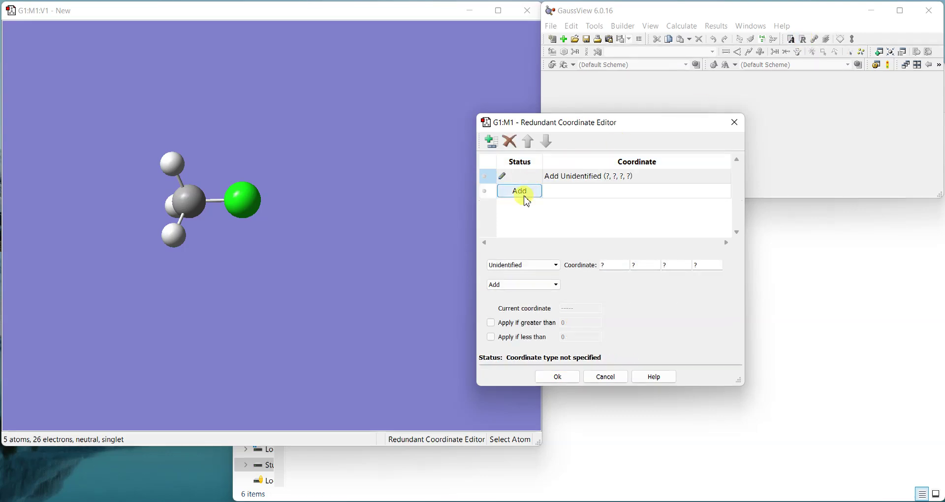
click(521, 267)
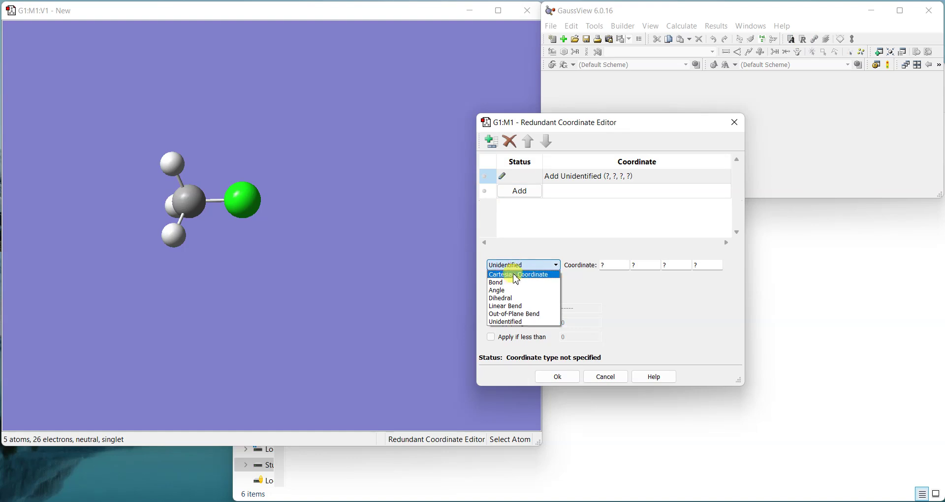
click(509, 283)
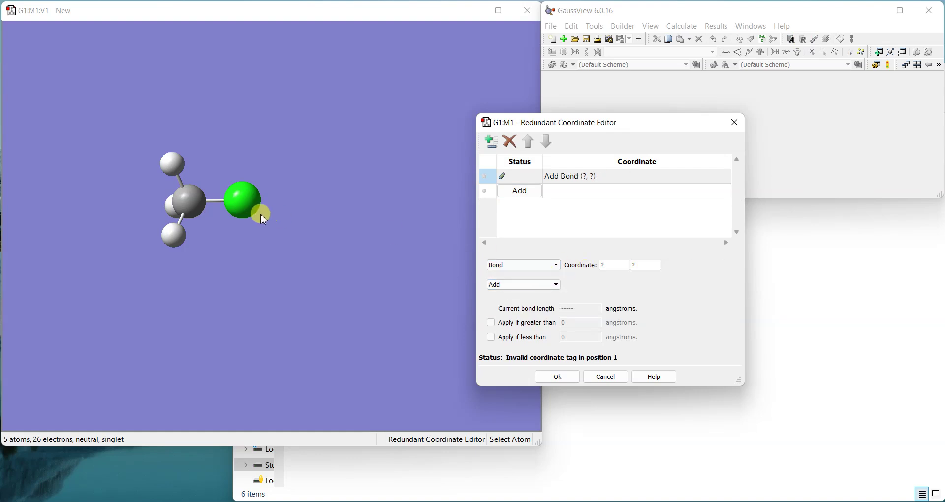
Try to fill the new bond coordinate by picking atoms from the molecule
click(193, 207)
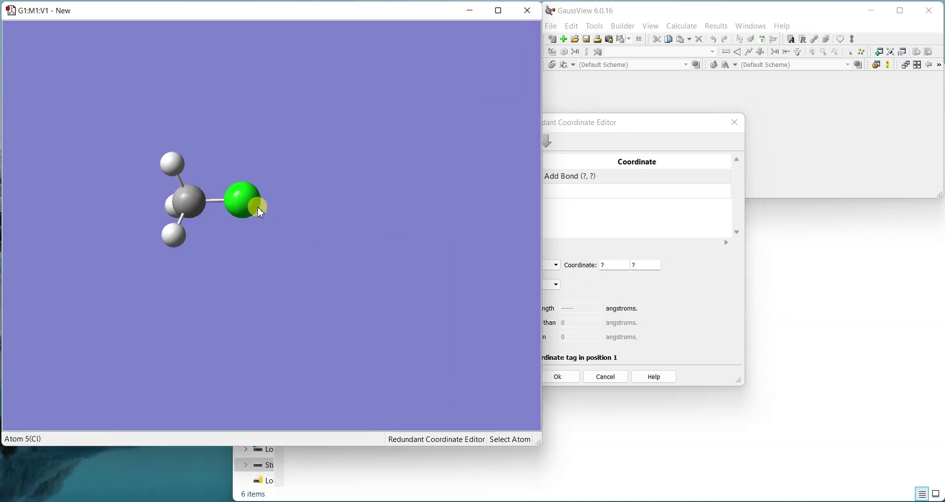
click(606, 266)
click(187, 202)
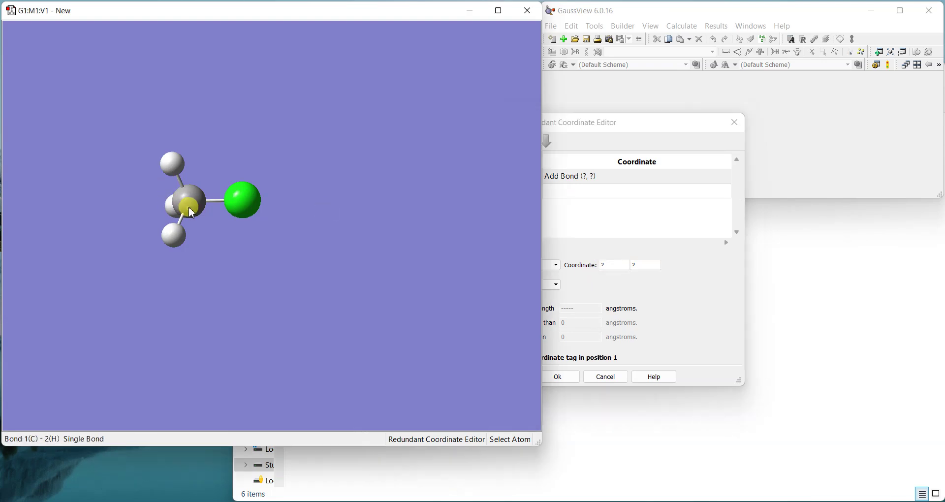
click(737, 332)
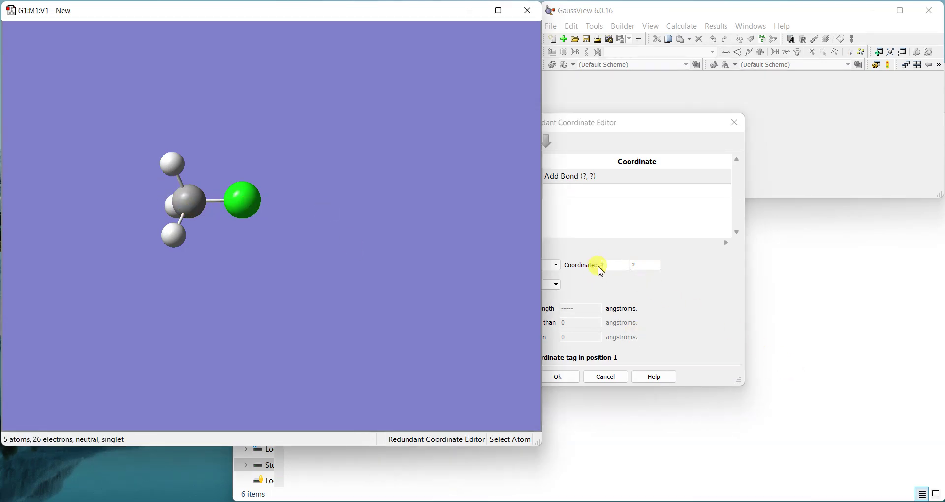
click(614, 265)
drag(605, 123, 695, 120)
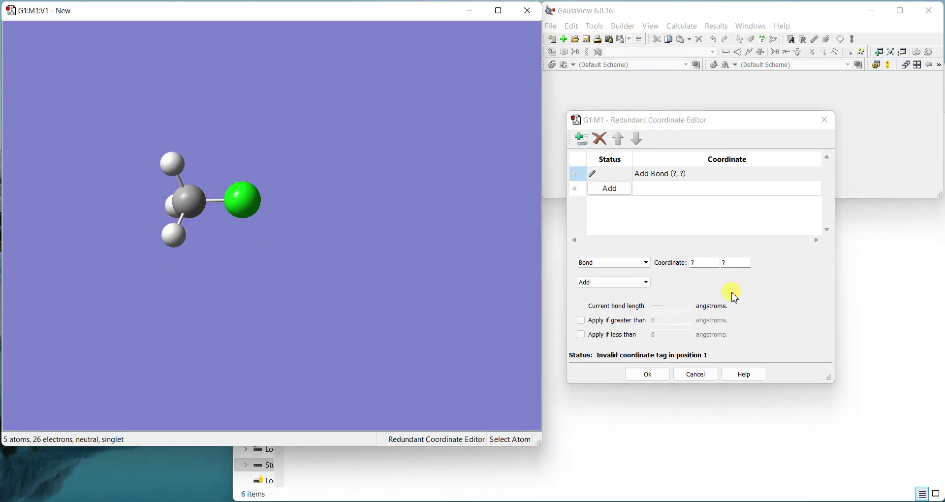
click(694, 263)
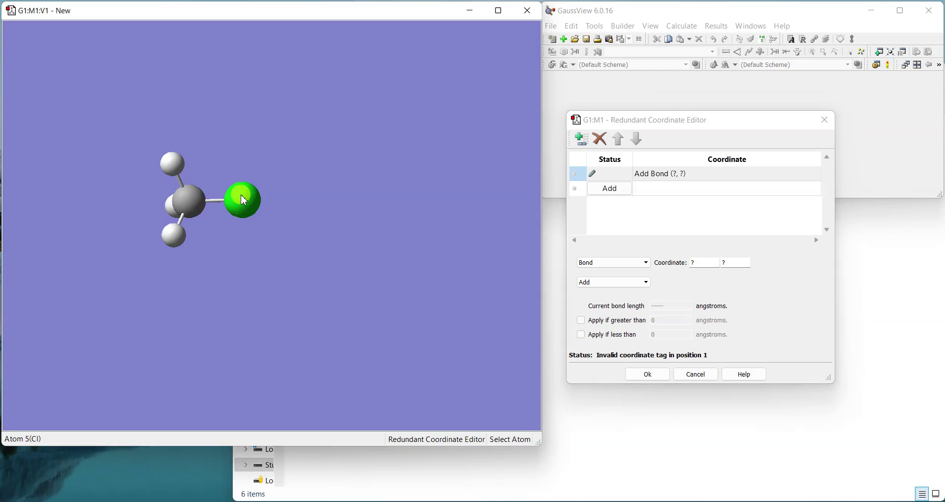
Assign the carbon (atom 1) and the chlorine (atom 5) to the unfilled bond coordinate
click(675, 177)
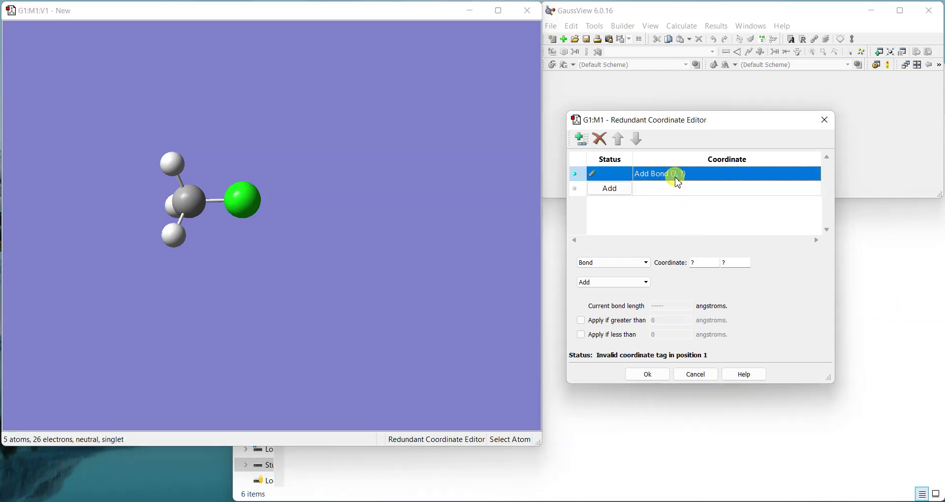
click(188, 201)
click(243, 200)
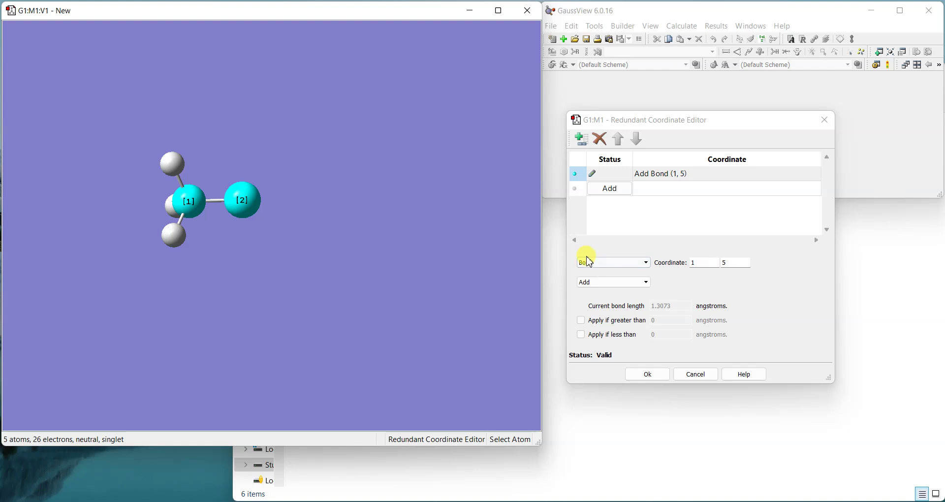
Make the carbon–chlorine bond a scan coordinate with 10 steps of 0.1 angstroms and accept the coordinate settings
click(604, 284)
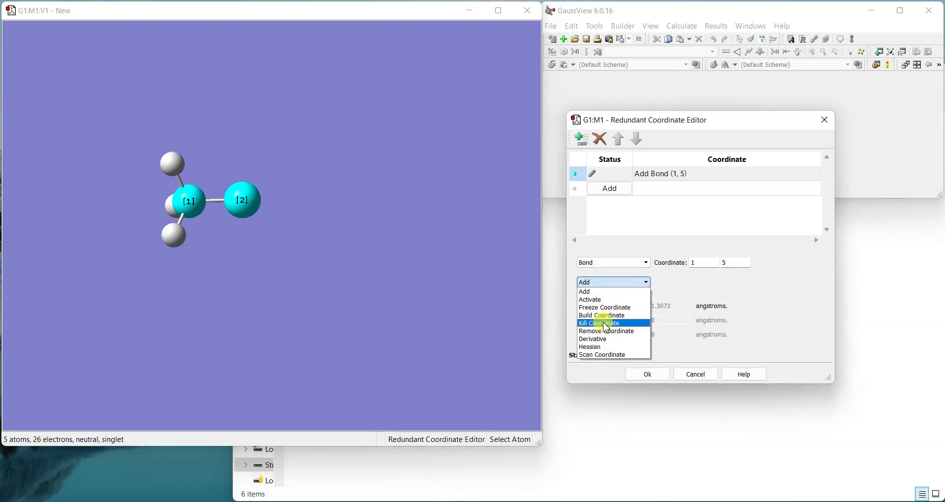
click(602, 355)
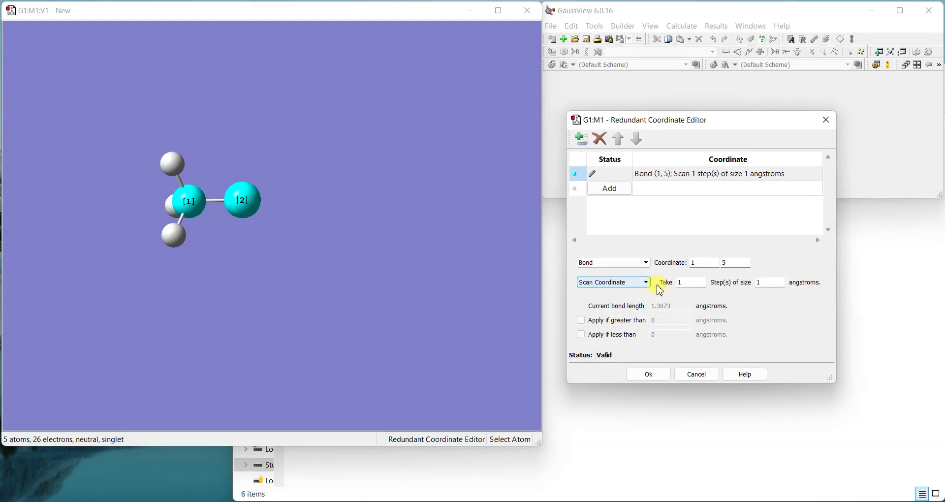
click(696, 282)
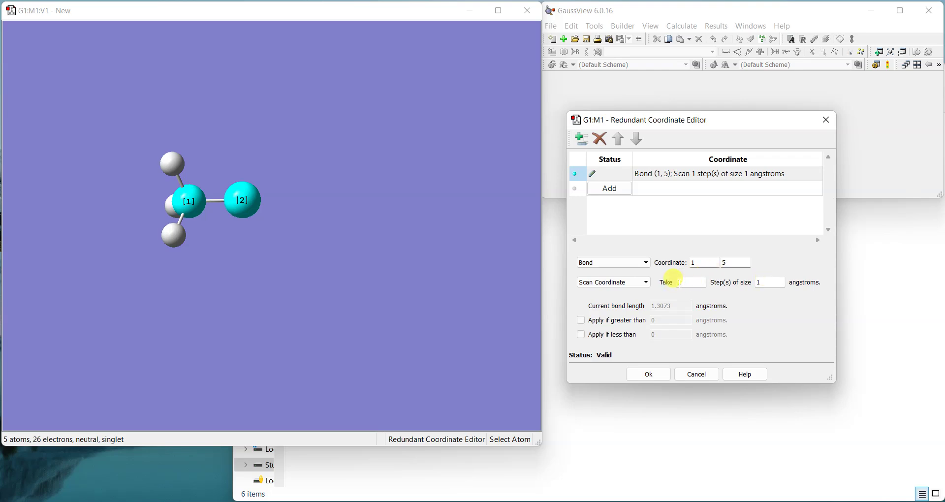
key(Tab)
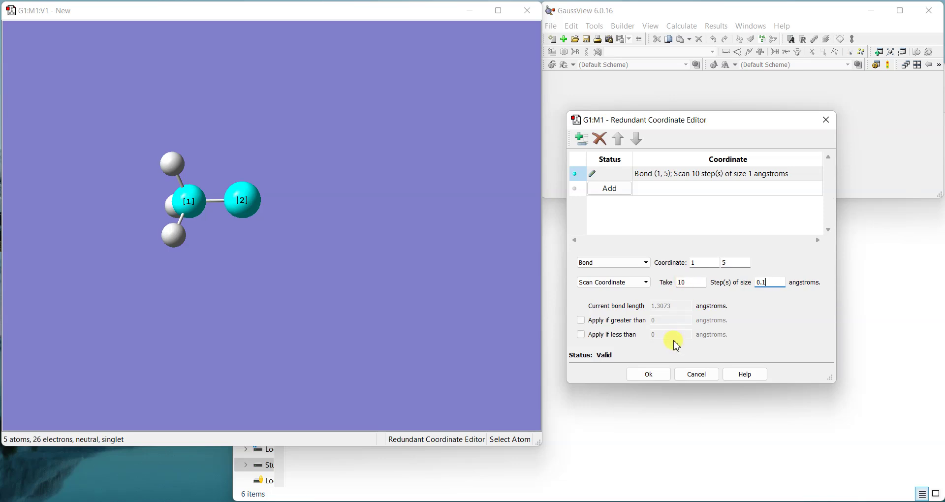
click(662, 376)
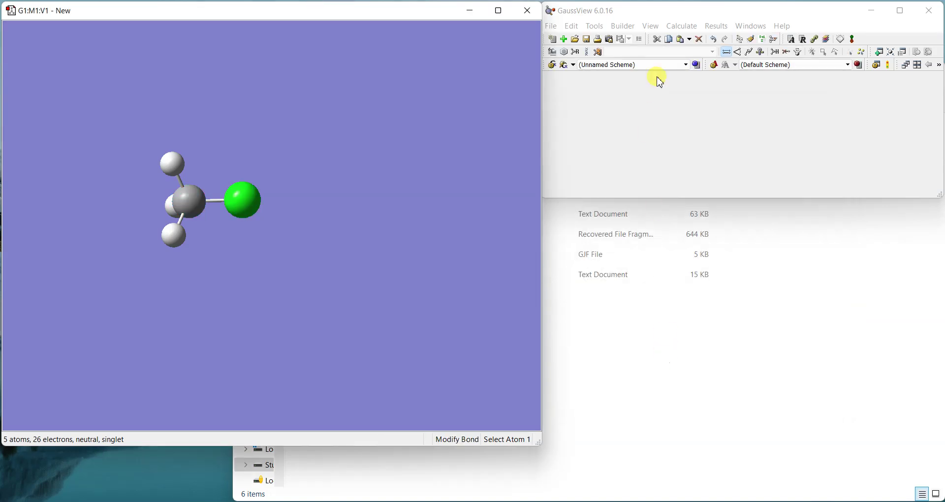
Open the Gaussian calculation setup for the relaxed scan and choose the semi-empirical PM6 method
click(674, 26)
click(685, 39)
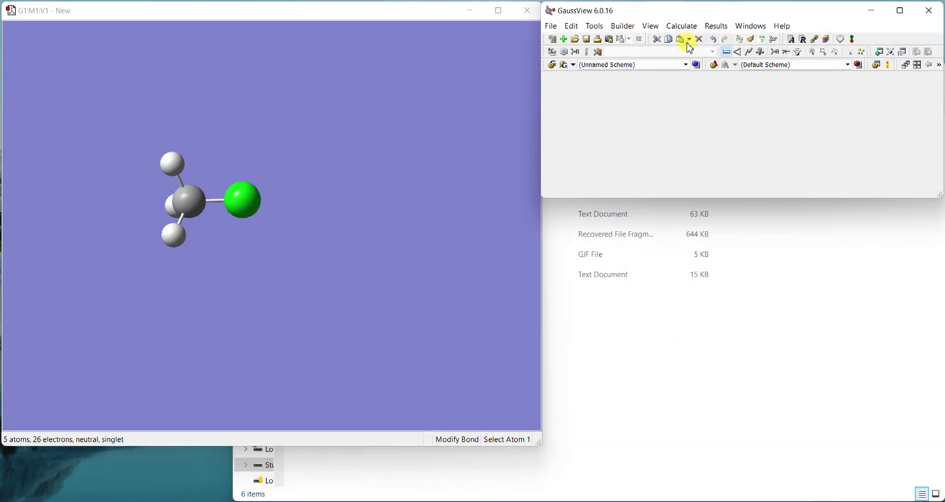
drag(666, 84, 666, 105)
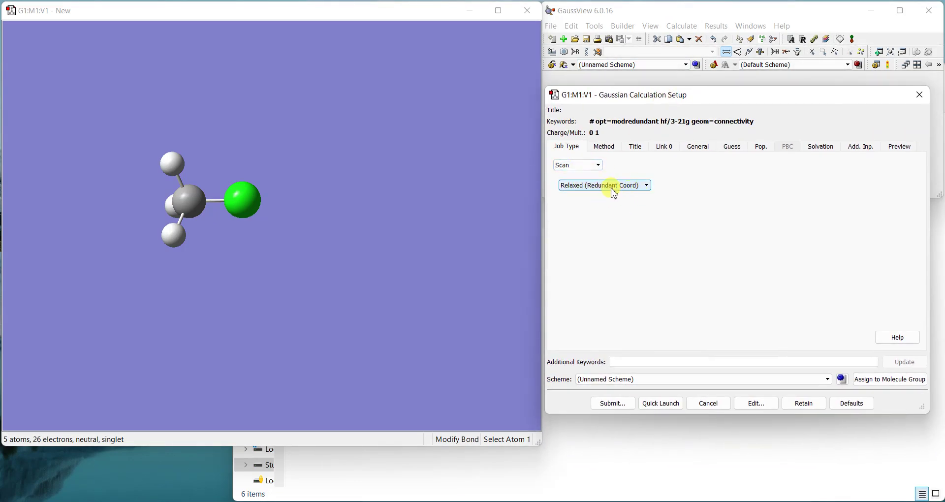
click(607, 150)
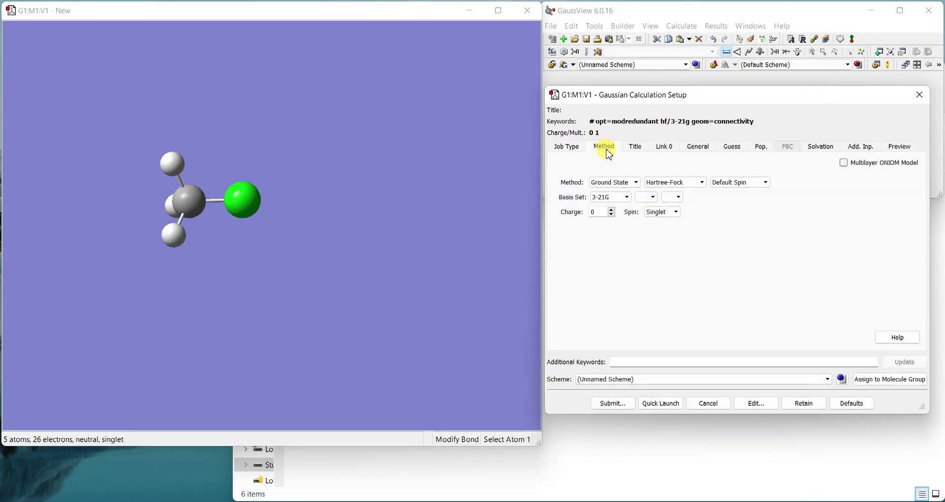
click(675, 187)
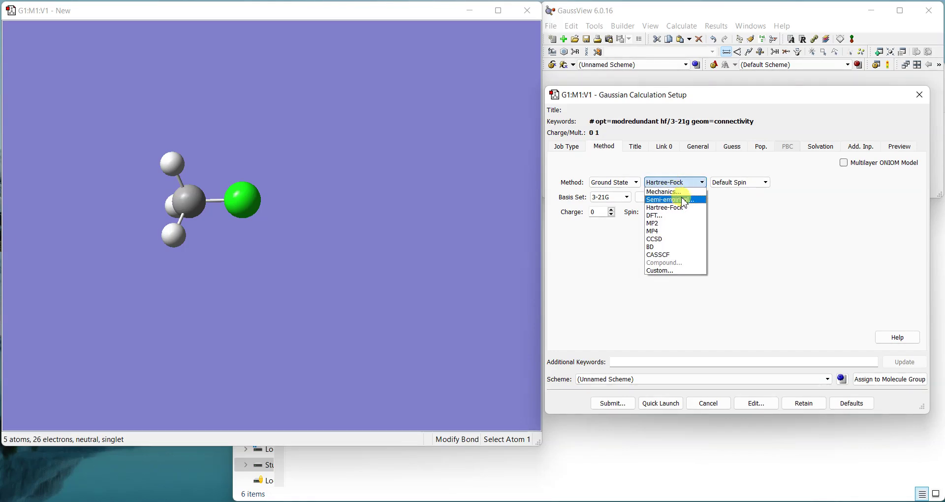
click(677, 199)
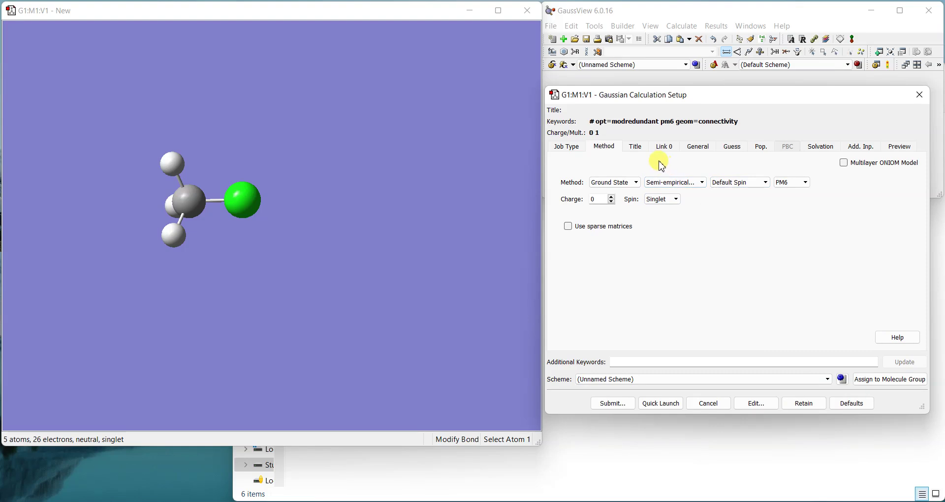
Set the number of shared processors for the calculation to 4
click(670, 150)
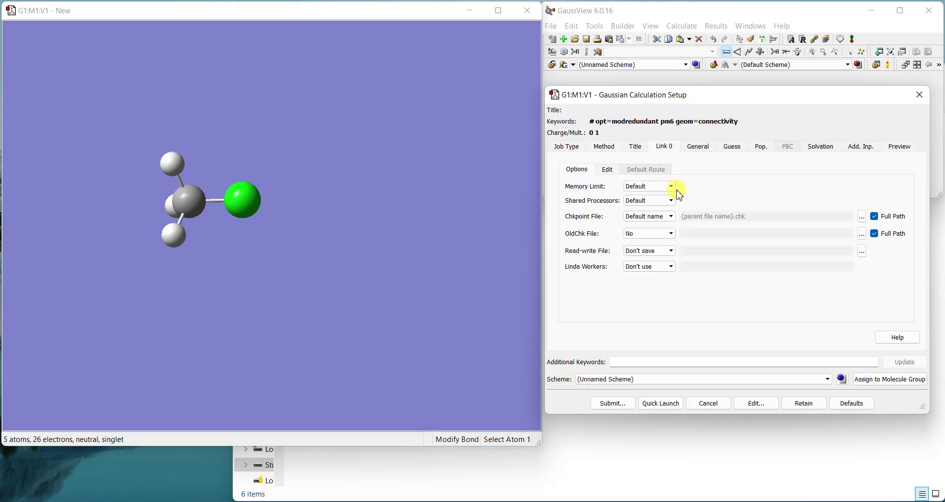
click(652, 199)
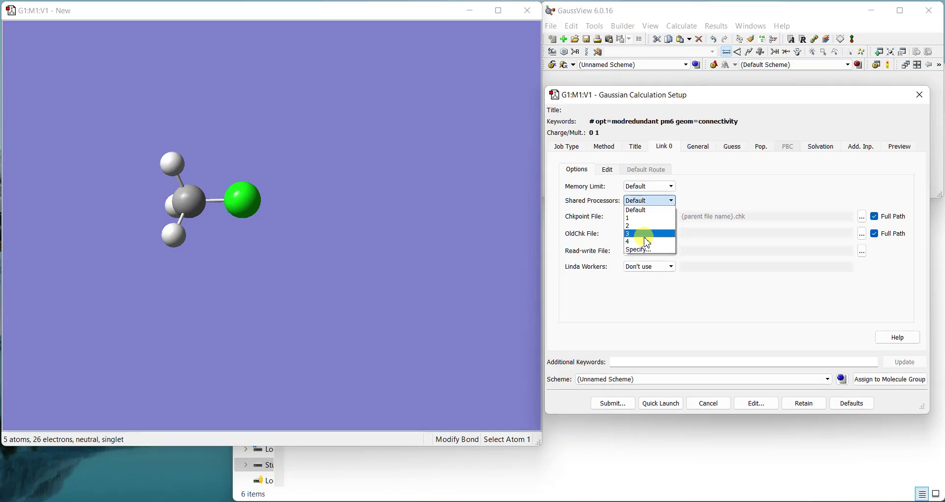
click(637, 236)
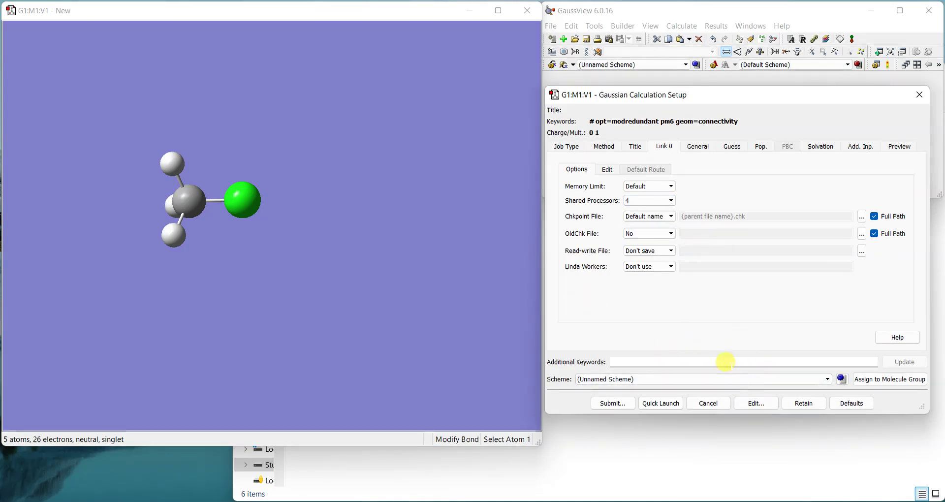
Save the Gaussian input file as bond-scan-chcl3 in D:\test, review its generated text and close it
click(757, 407)
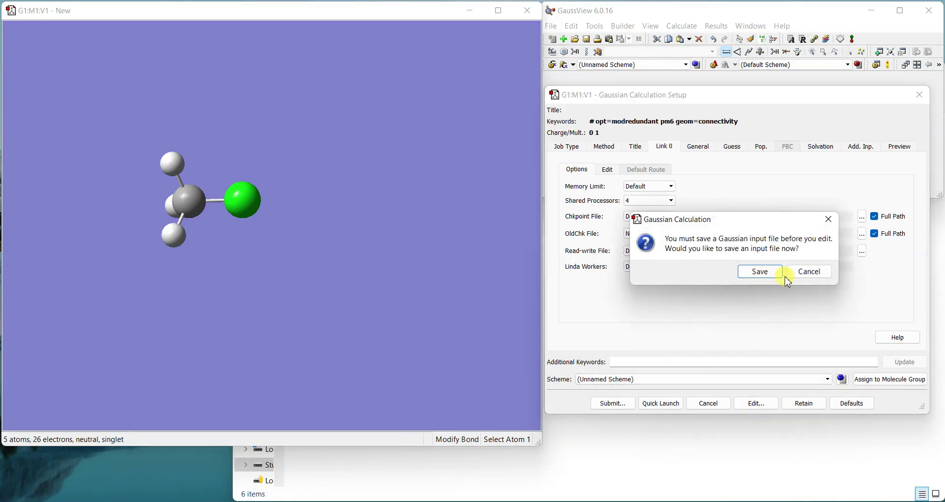
click(764, 275)
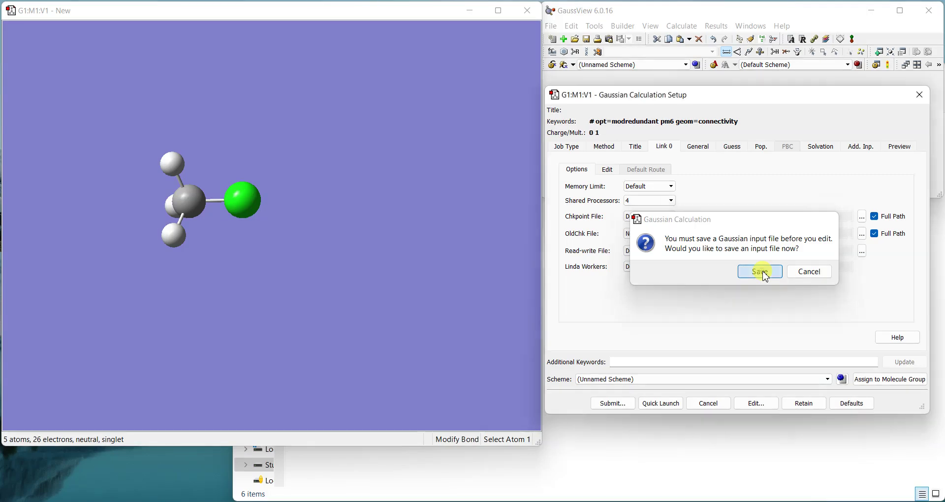
click(356, 320)
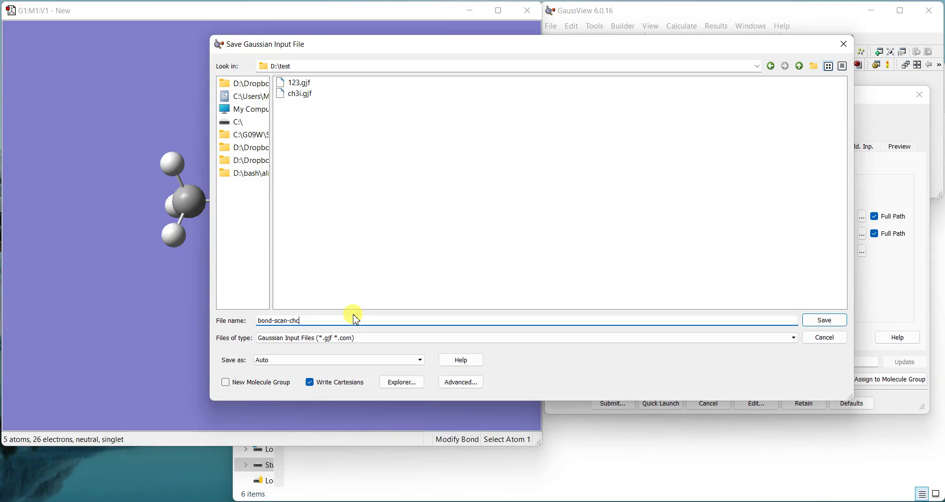
click(811, 320)
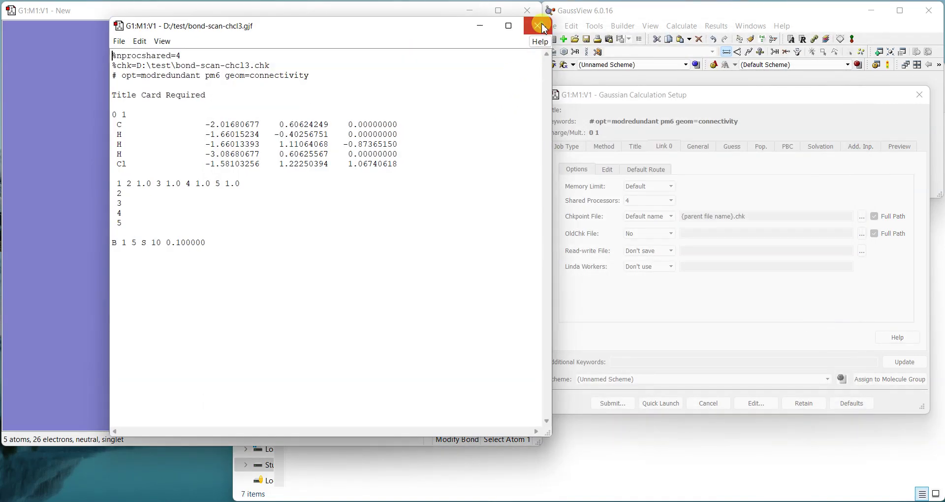
click(543, 27)
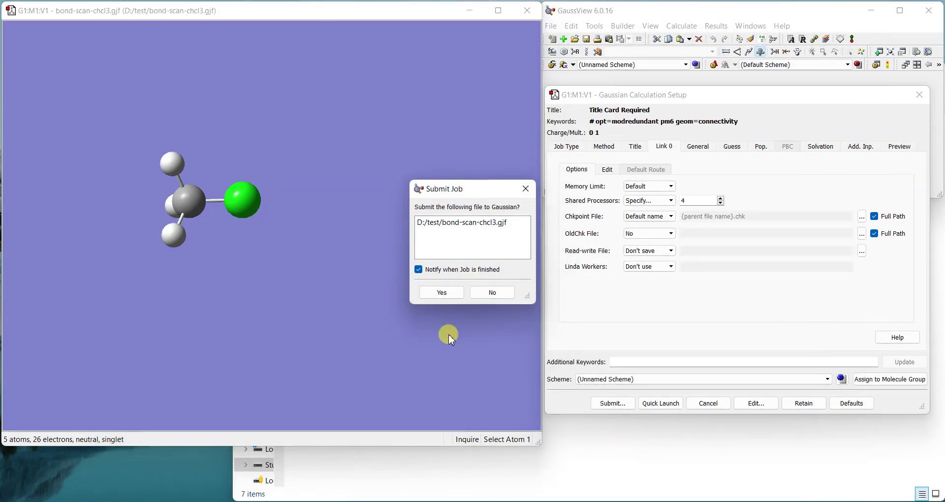
Submit bond-scan-chcl3.gjf to Gaussian with completion notification and close the input molecule's window while the job runs
click(440, 292)
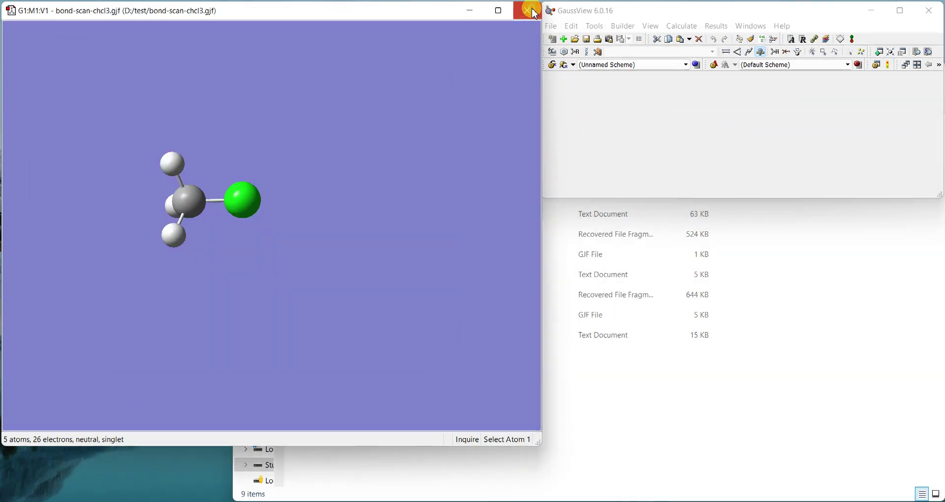
click(530, 10)
drag(277, 58, 261, 192)
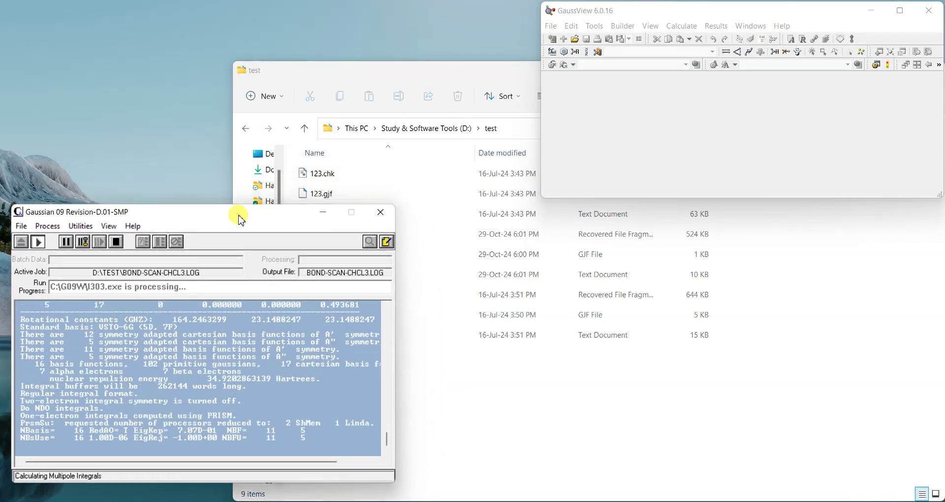
drag(241, 221, 240, 226)
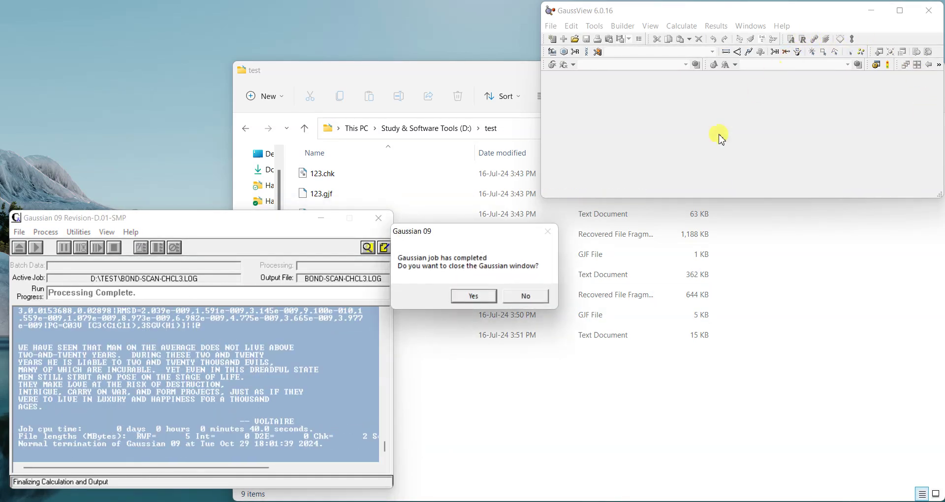
Close the finished Gaussian run and open only the bond-scan-chcl3.log result file, leaving out the checkpoint file
click(474, 296)
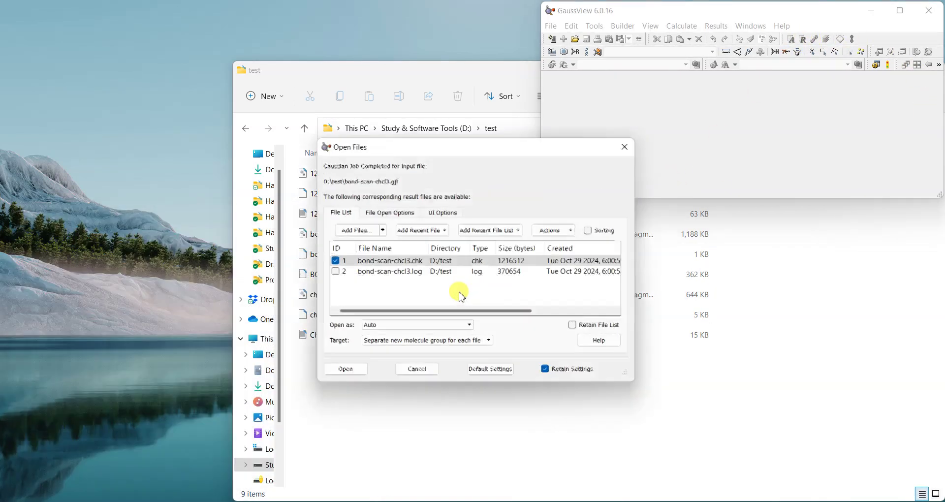
click(333, 261)
click(333, 272)
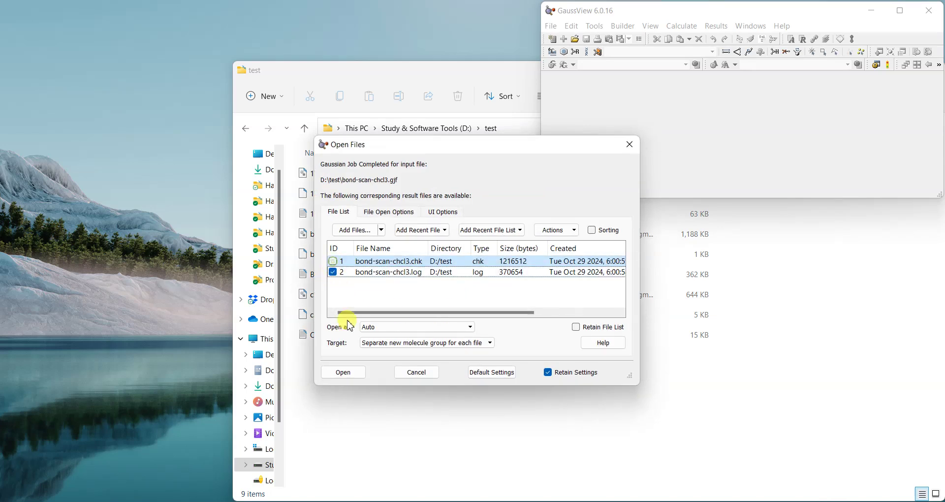
click(338, 377)
drag(561, 15, 357, 15)
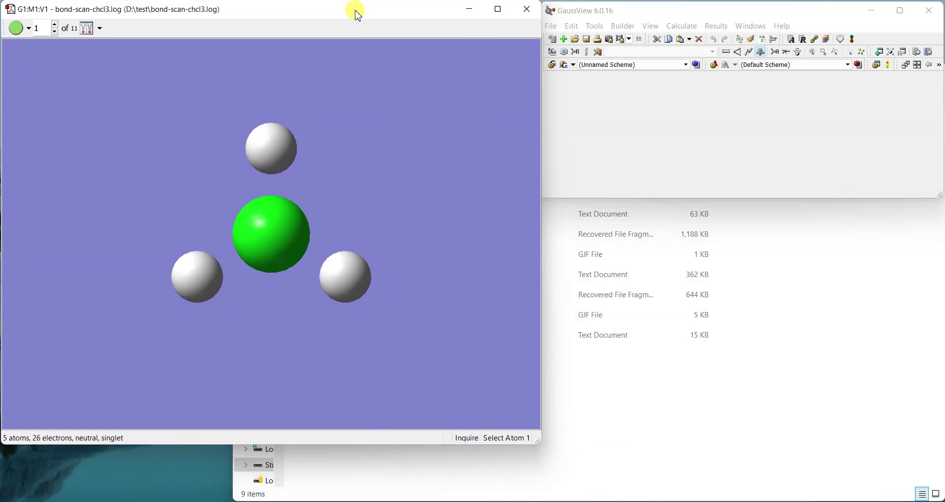
Display the scan plot of total energy for the loaded log beside the molecule
drag(282, 251, 328, 268)
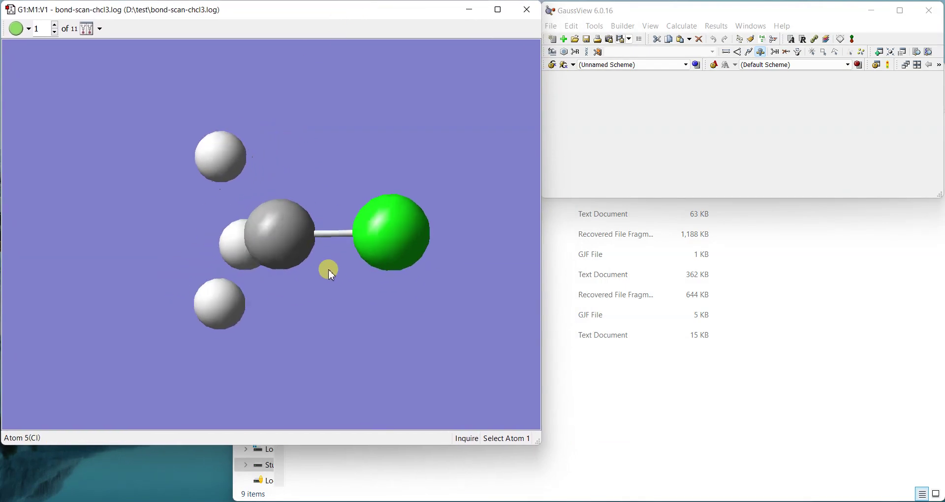
click(716, 26)
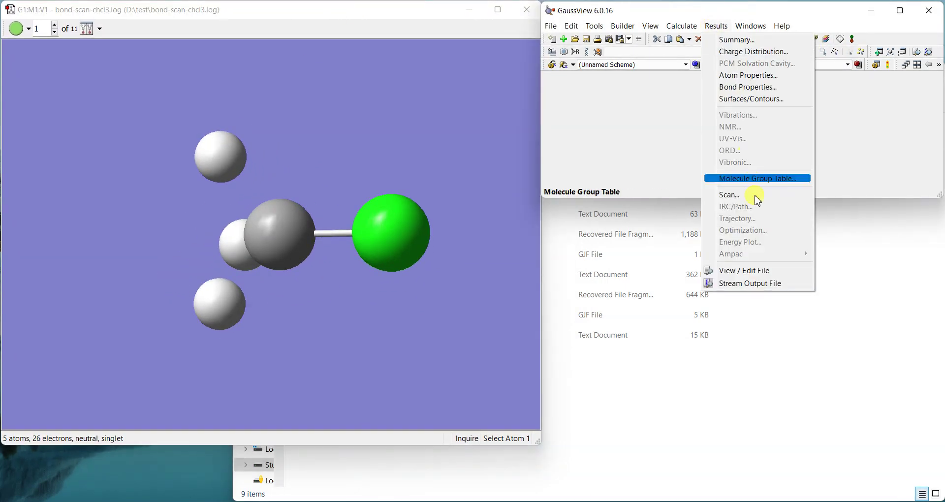
click(757, 196)
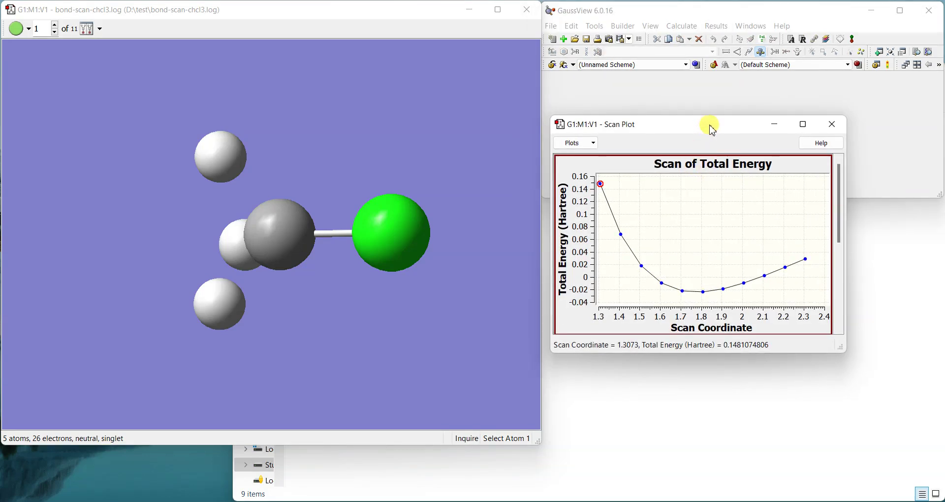
drag(712, 128, 707, 208)
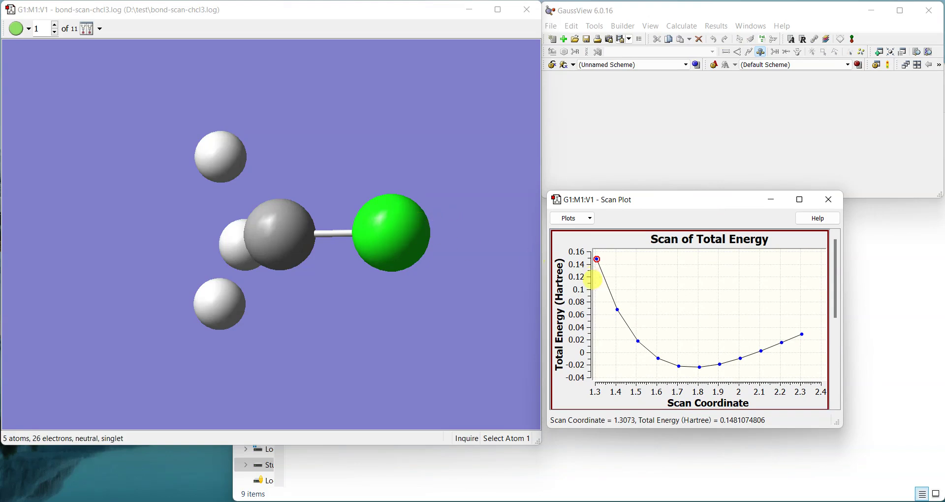
Step through the scan structures from point 1 to point 11, comparing each carbon–chlorine distance with its point on the energy curve
click(56, 26)
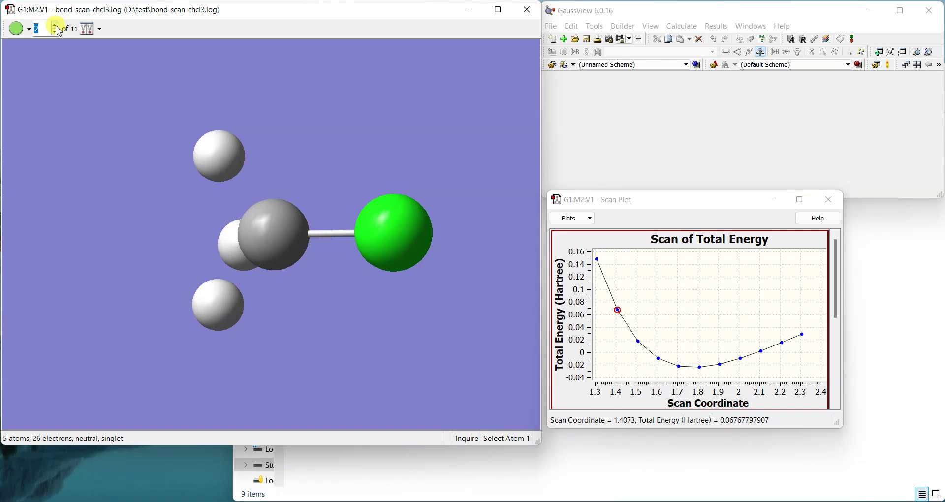
click(56, 26)
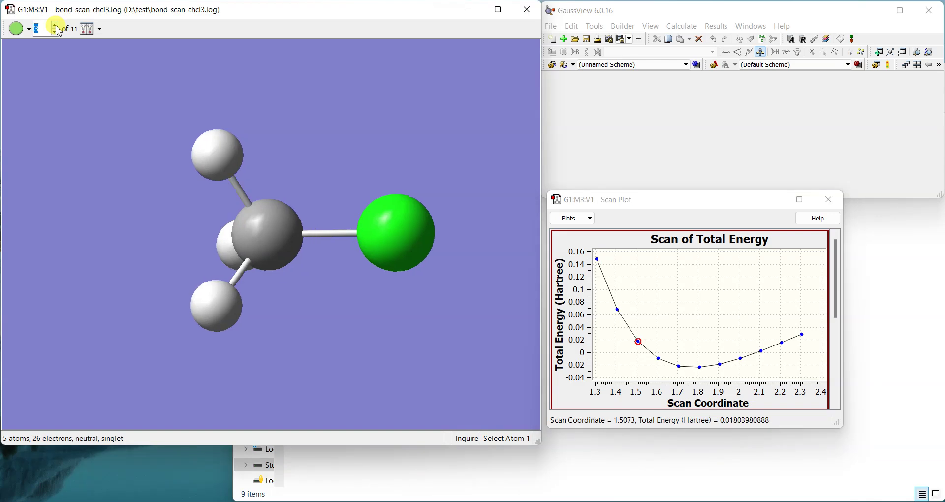
click(56, 26)
click(56, 26)
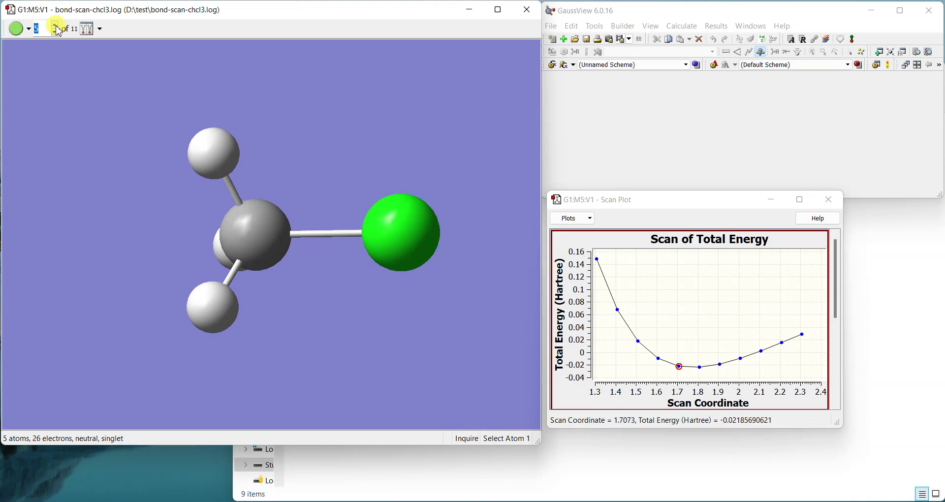
click(56, 26)
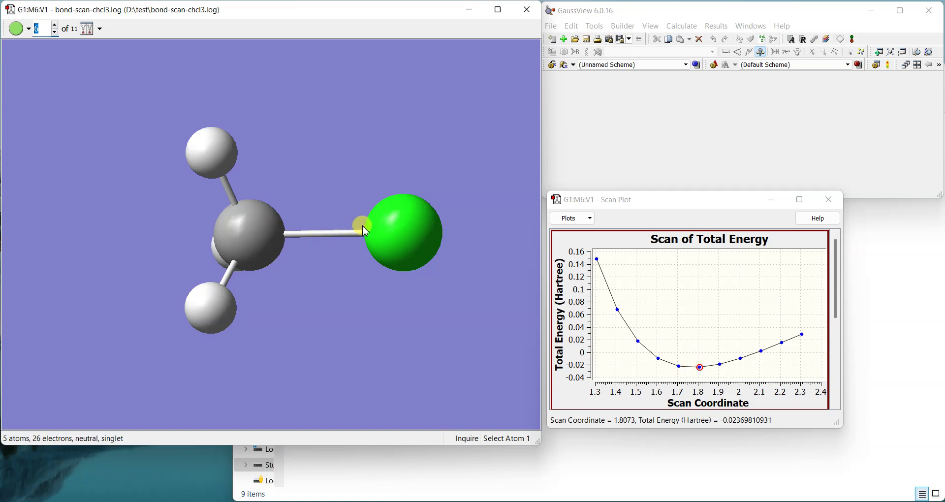
click(55, 25)
click(56, 25)
click(55, 26)
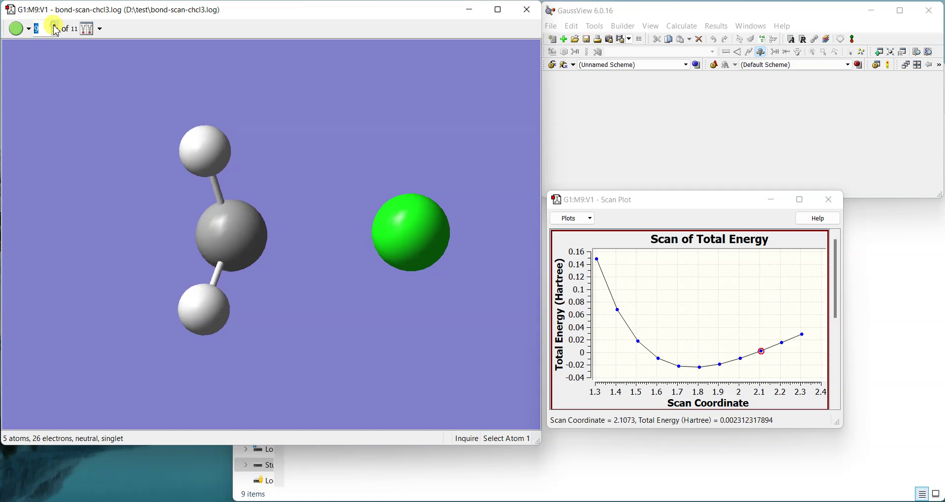
click(55, 27)
click(55, 27)
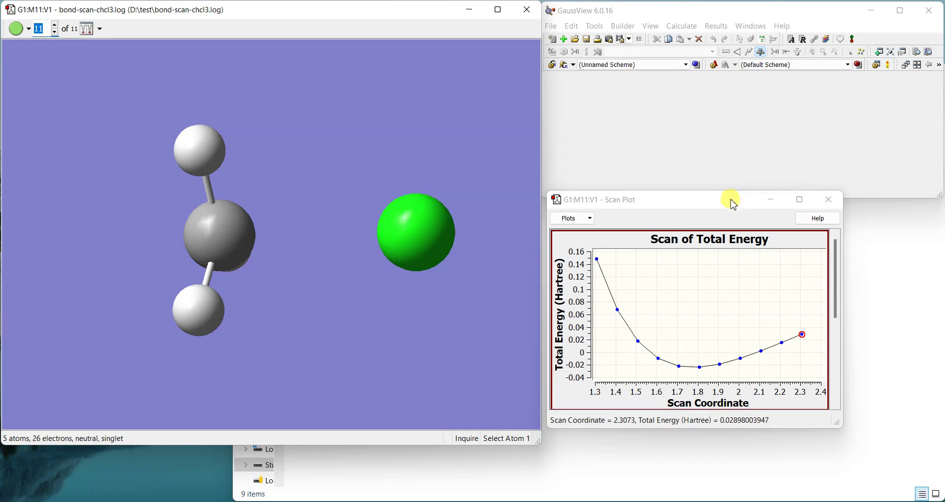
drag(729, 203, 722, 216)
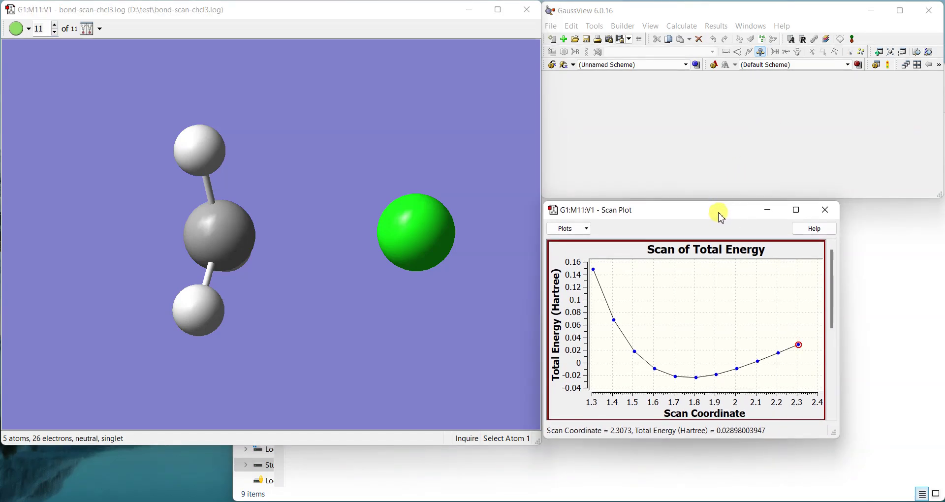